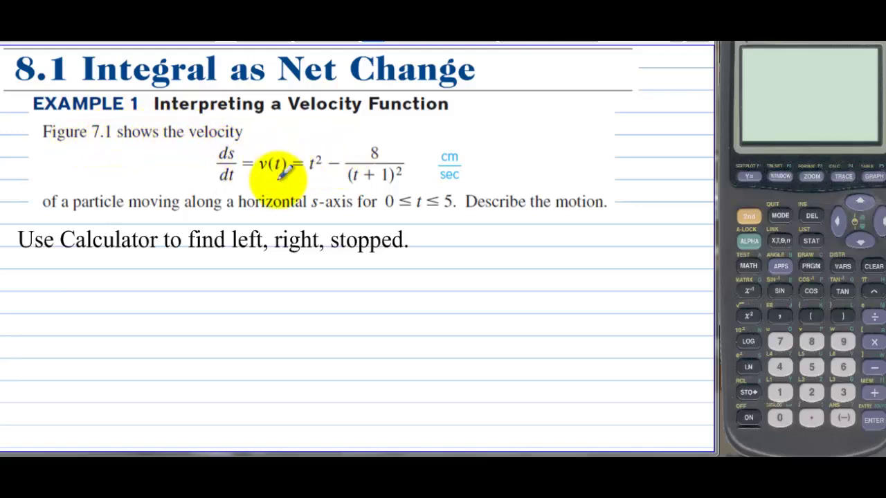
Underline v(t), then handwrite 'stopped', 'right' and 'left' on three lines below the instruction.
drag(256, 177, 285, 177)
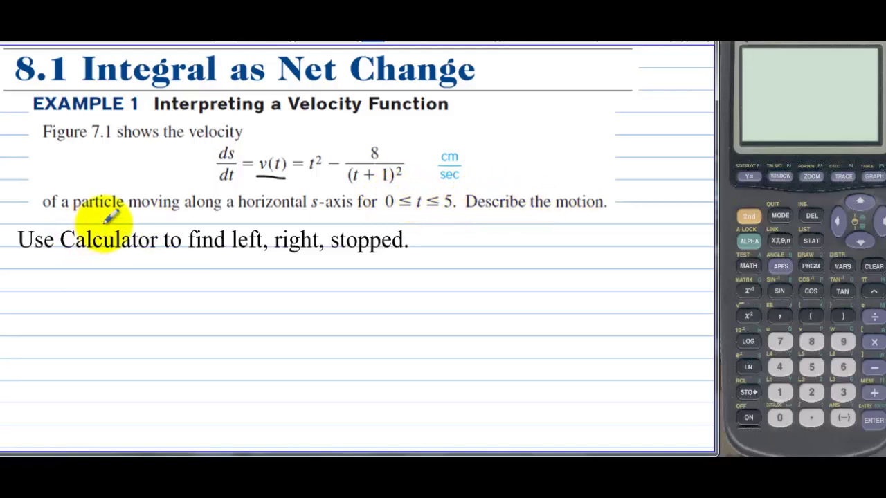
mouse_move(36, 275)
mouse_down()
mouse_move(51, 302)
mouse_move(55, 286)
mouse_move(67, 294)
mouse_move(90, 280)
mouse_up()
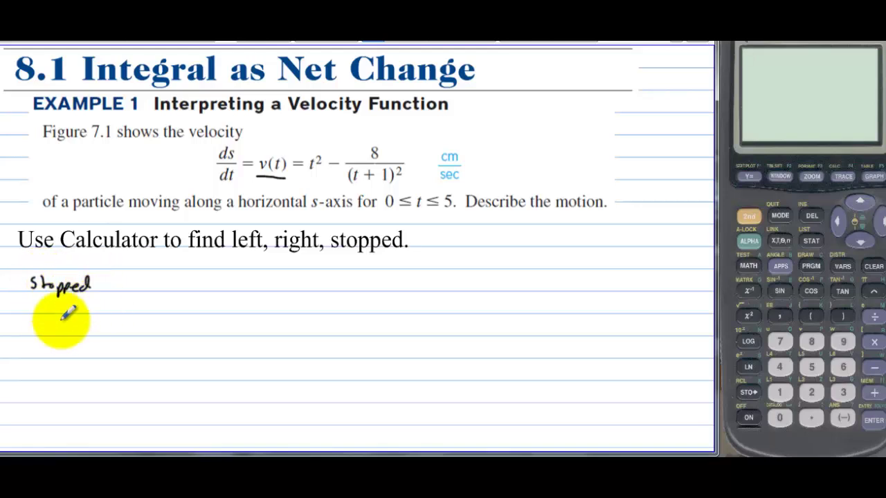
mouse_move(32, 328)
mouse_down()
mouse_move(56, 343)
mouse_move(60, 321)
mouse_move(80, 329)
mouse_up()
mouse_move(34, 365)
mouse_down()
mouse_move(36, 378)
mouse_move(72, 370)
mouse_up()
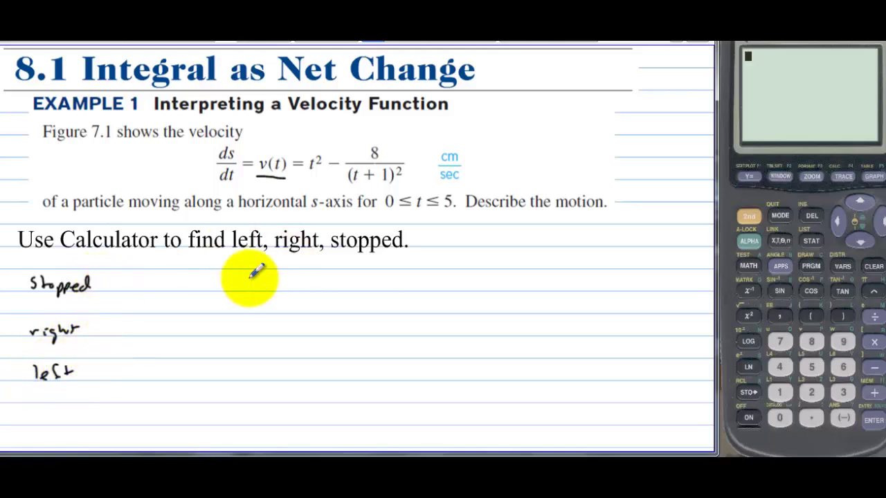
Enter X^2-8/(X+1)^2 in Y1 and graph it with Xmax 5, Ymin -10, Ymax 30.
click(756, 176)
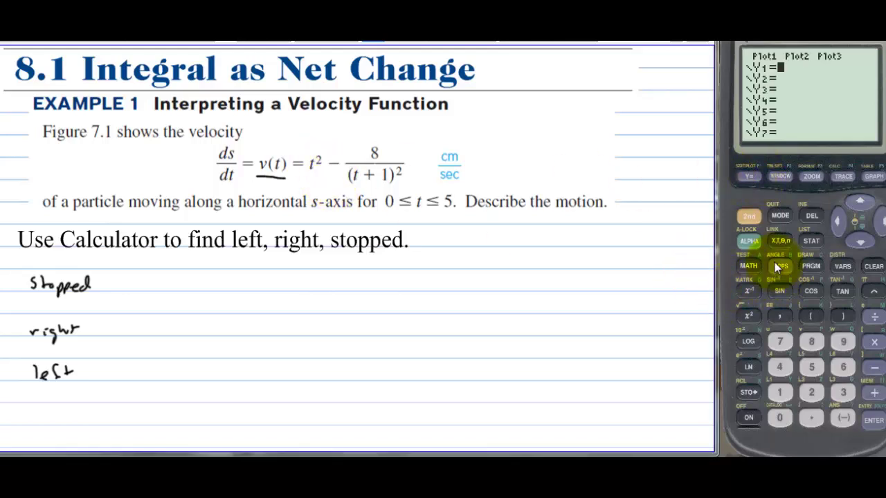
click(781, 241)
click(873, 294)
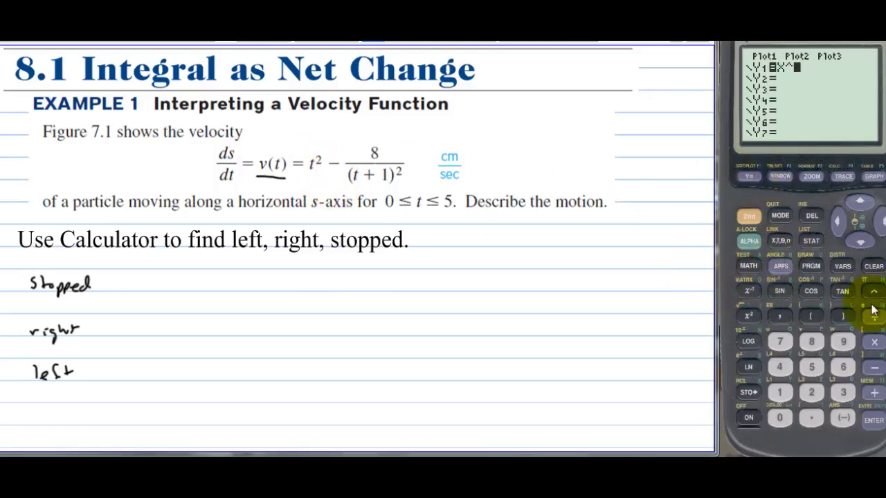
click(812, 390)
click(874, 368)
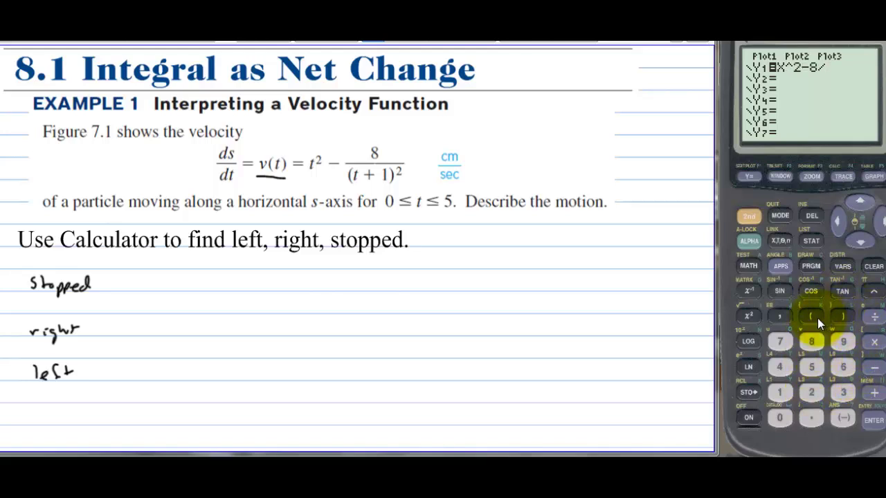
click(781, 242)
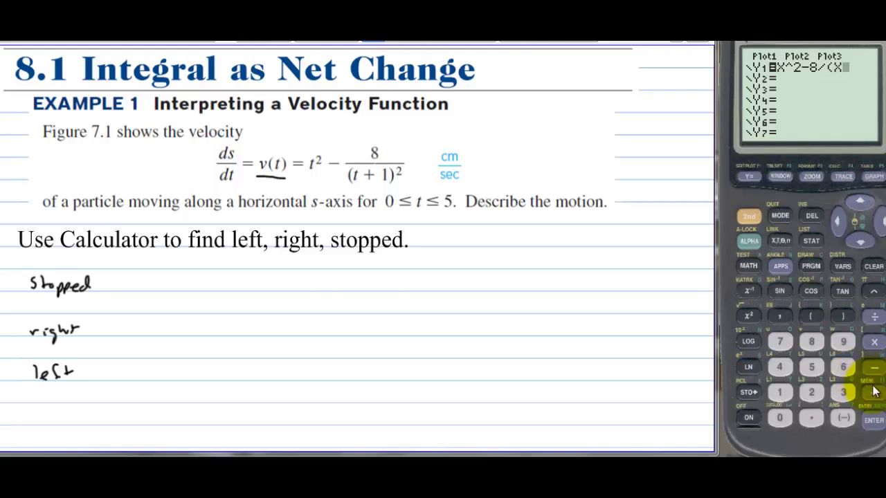
click(874, 392)
click(869, 293)
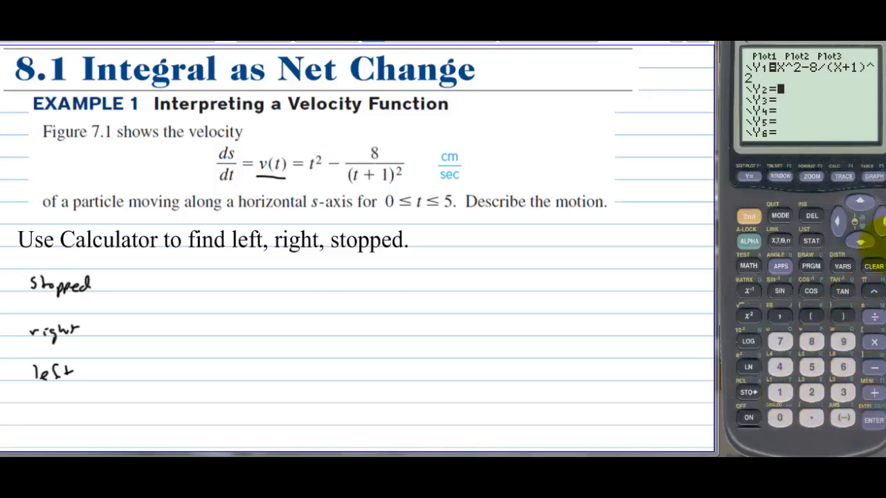
click(780, 177)
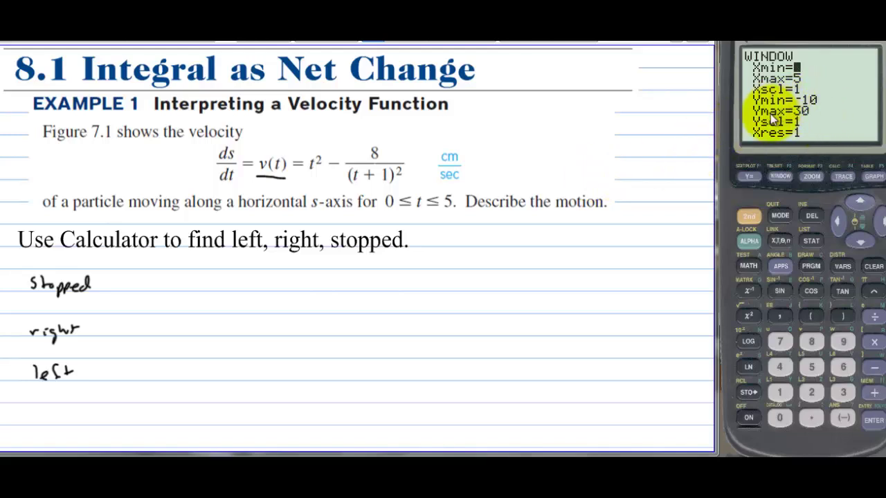
click(873, 177)
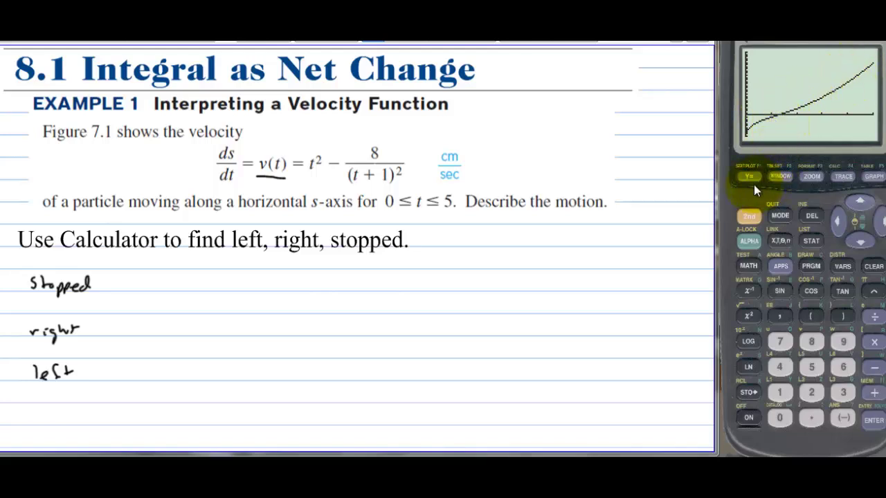
Start the CALC zero finder and move the trace point left along the velocity curve.
click(749, 216)
click(845, 178)
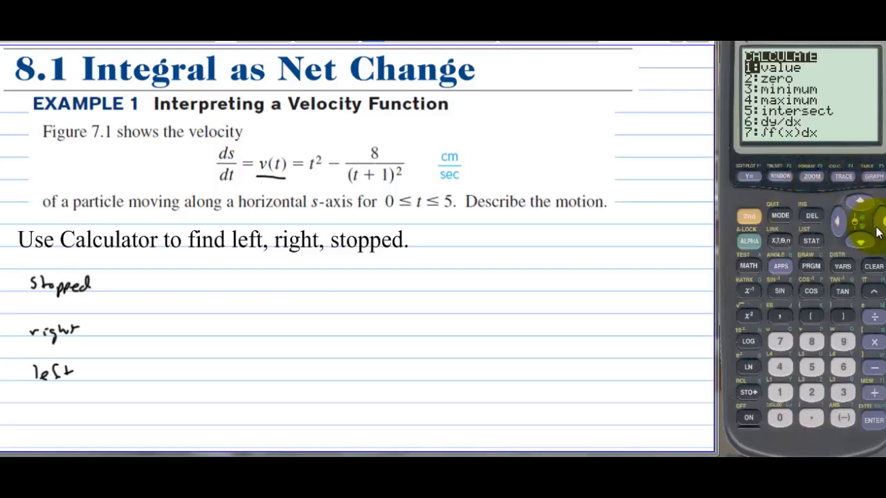
click(861, 243)
click(874, 420)
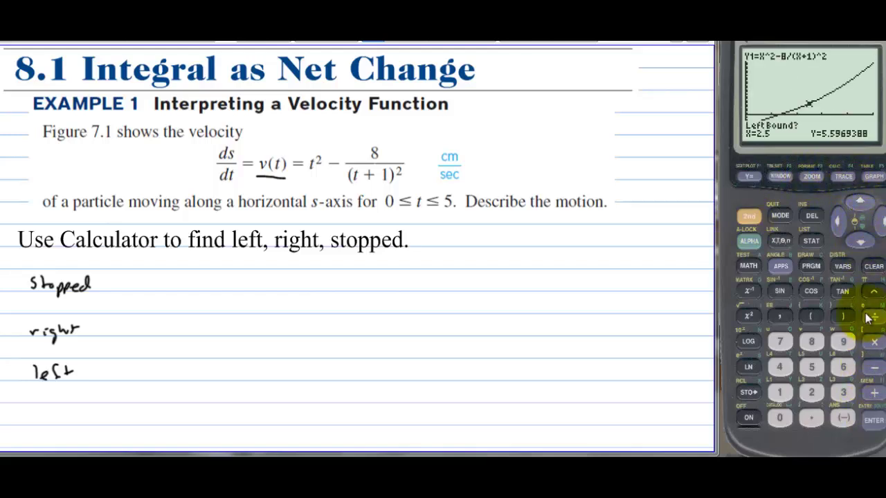
click(839, 223)
click(839, 223)
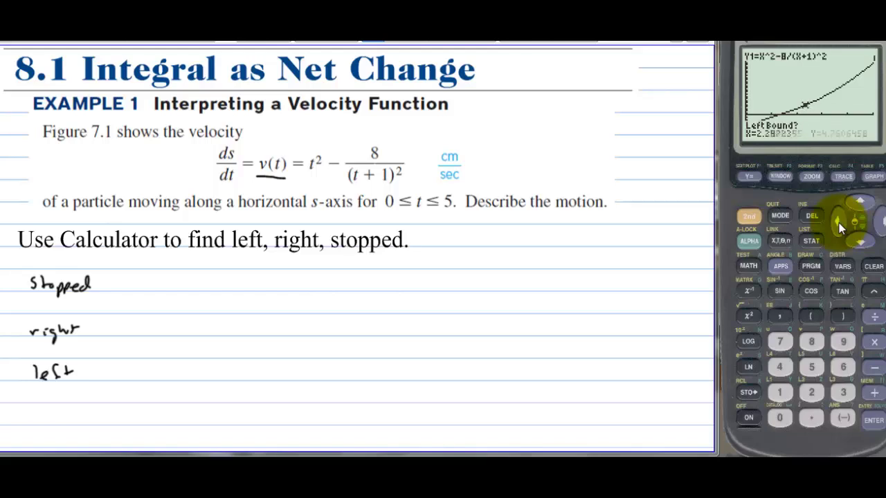
click(838, 223)
click(838, 223)
click(839, 223)
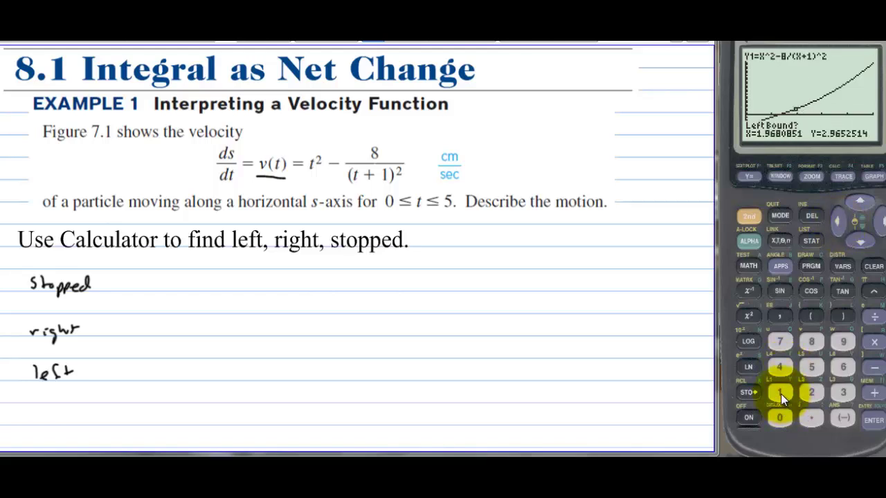
Set left bound 1 and right bound 2, and begin entering a guess near 1.
click(781, 394)
click(873, 420)
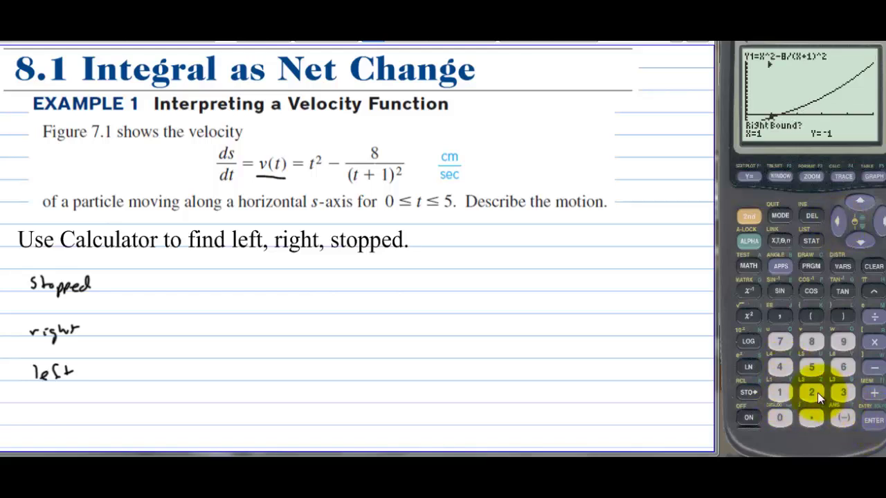
click(813, 391)
click(874, 421)
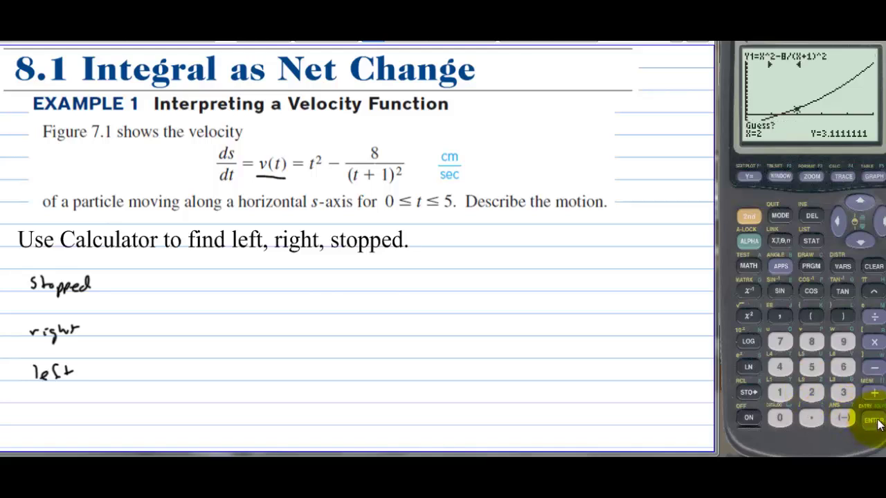
click(781, 392)
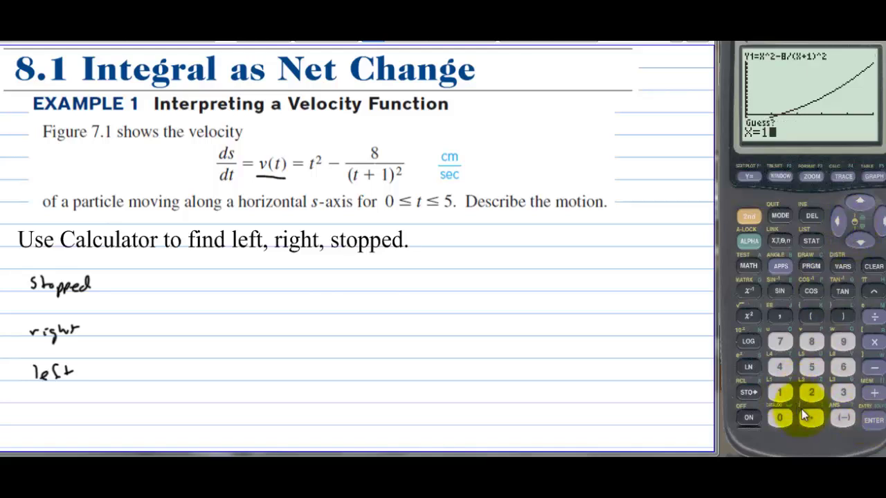
click(811, 418)
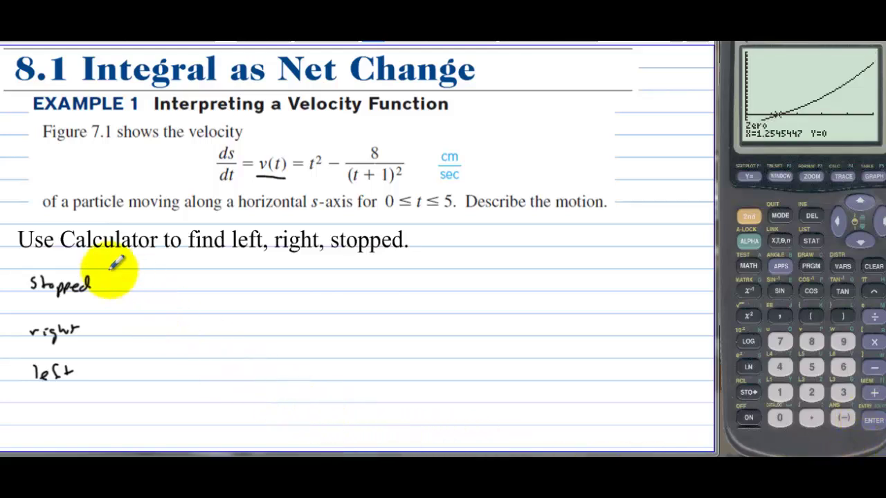
Handwrite 't =' beside 'stopped' and begin the intervals beside 'right' and 'left'.
drag(119, 277, 189, 283)
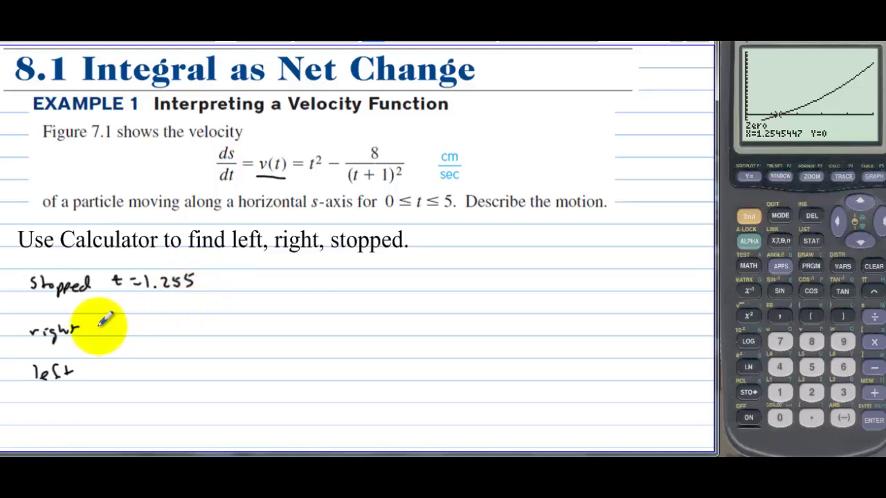
mouse_move(113, 317)
mouse_down()
mouse_move(137, 328)
mouse_move(152, 318)
mouse_move(158, 326)
mouse_move(164, 315)
mouse_move(166, 331)
mouse_move(182, 331)
mouse_move(197, 314)
mouse_move(209, 335)
mouse_up()
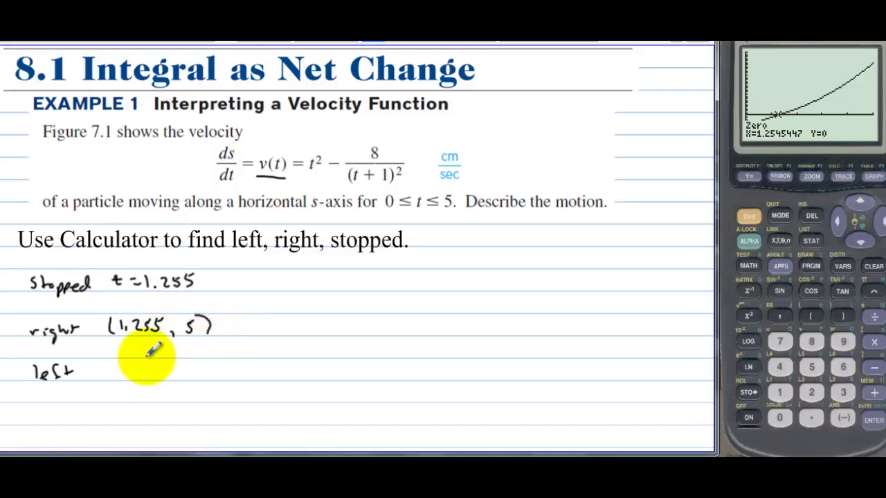
mouse_move(114, 359)
mouse_down()
mouse_move(170, 374)
mouse_move(194, 362)
mouse_move(193, 372)
mouse_move(206, 361)
mouse_move(224, 378)
mouse_up()
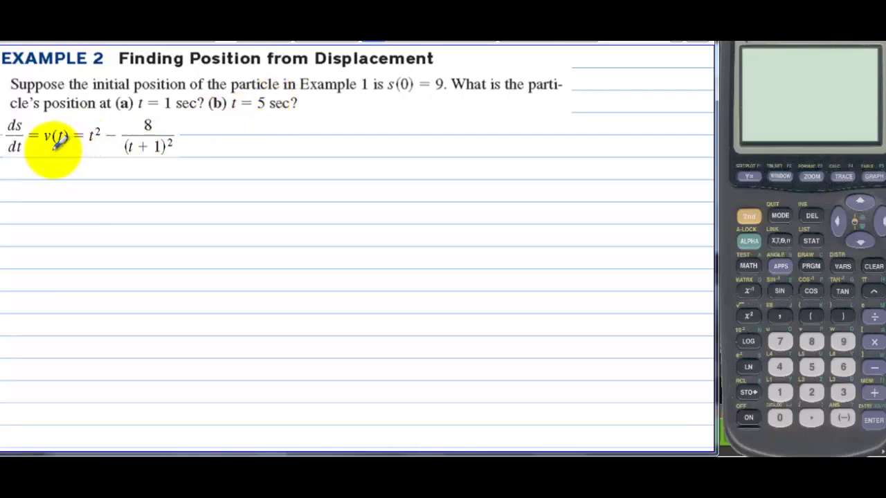
Underline v(t) and write ∫₀¹ v(t) dt = beneath the equation.
drag(43, 146, 69, 146)
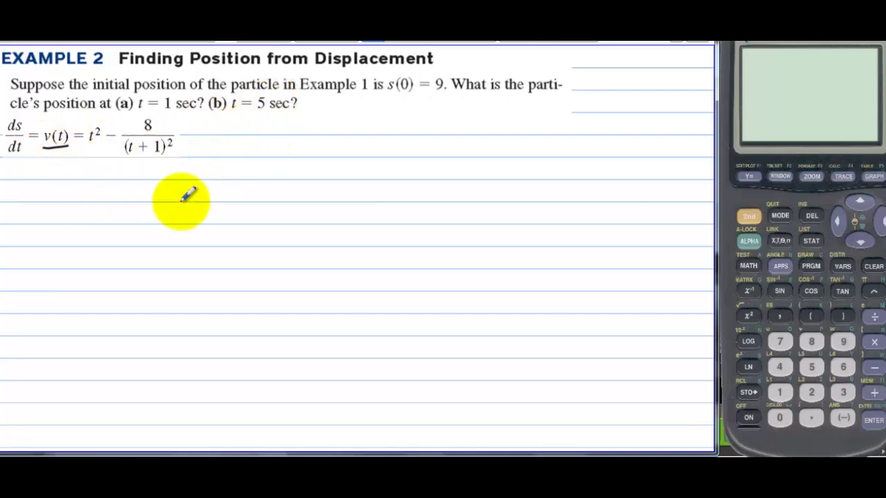
mouse_move(77, 176)
mouse_down()
mouse_move(78, 207)
mouse_move(111, 182)
mouse_move(125, 195)
mouse_move(175, 193)
mouse_up()
drag(72, 217, 74, 220)
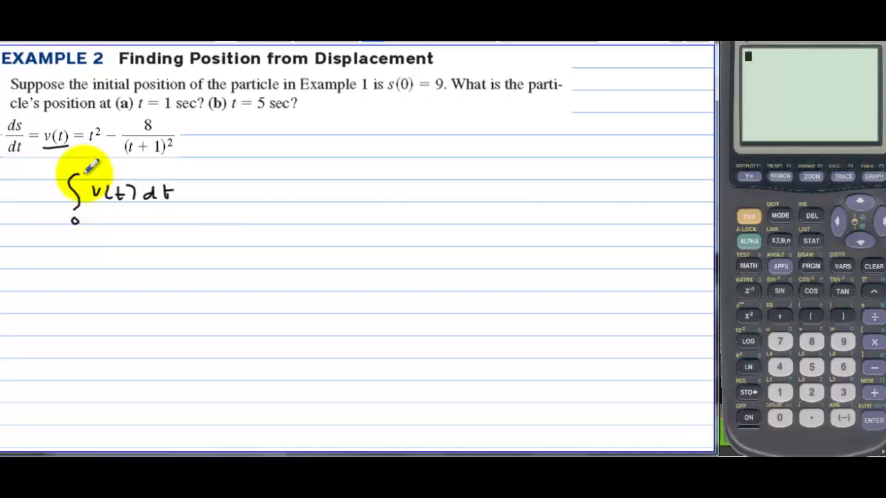
drag(82, 164, 82, 173)
drag(183, 192, 199, 192)
drag(184, 198, 202, 199)
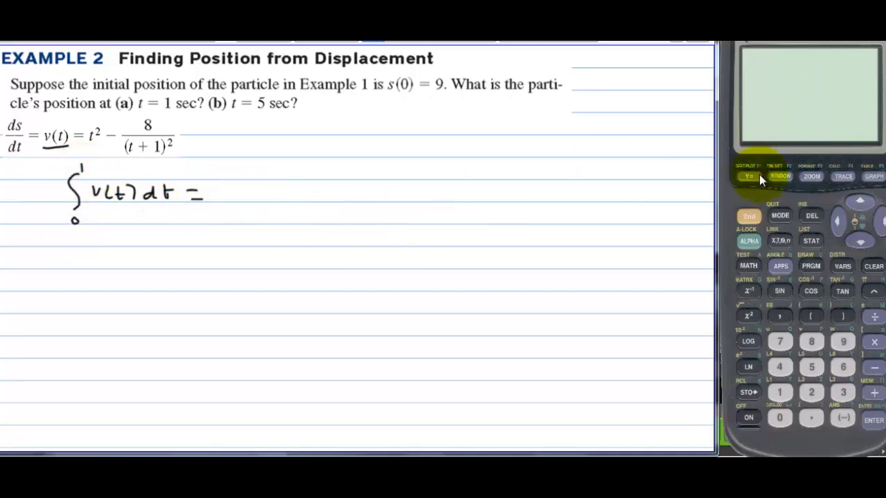
Evaluate fnInt(Y1,X,0,1) on the home screen, giving -3.666666667.
click(758, 271)
click(844, 341)
click(759, 221)
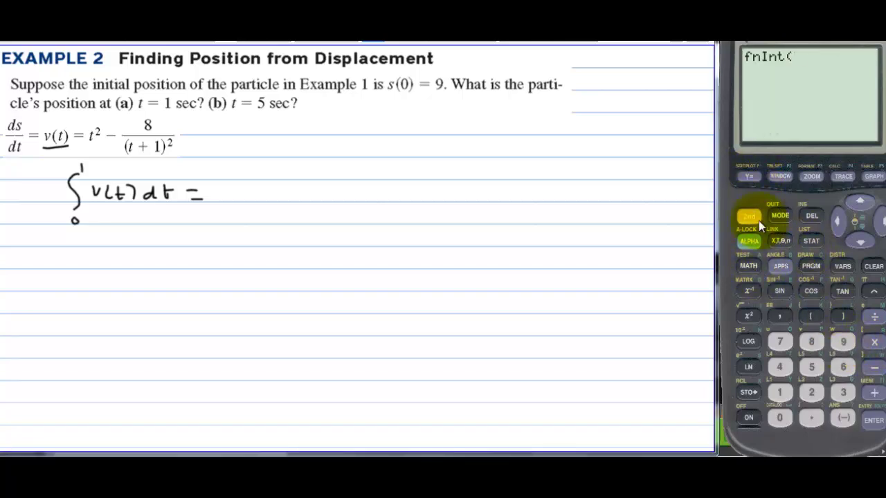
click(842, 268)
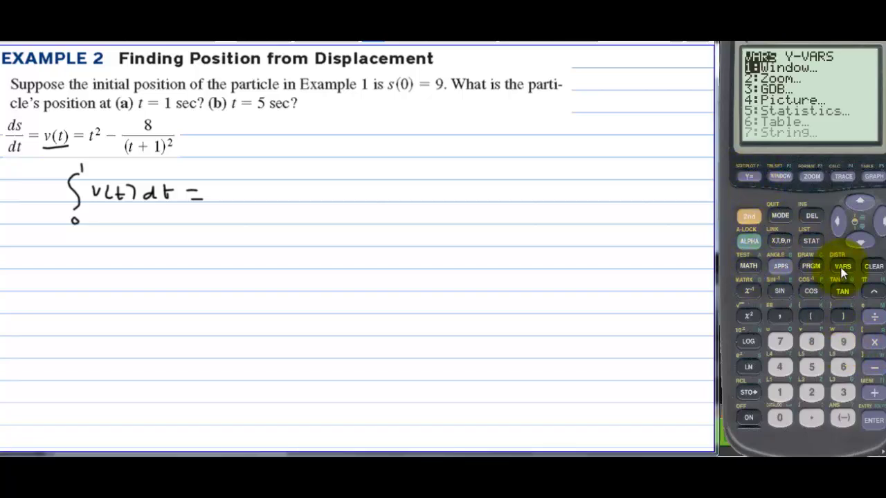
click(880, 222)
click(874, 420)
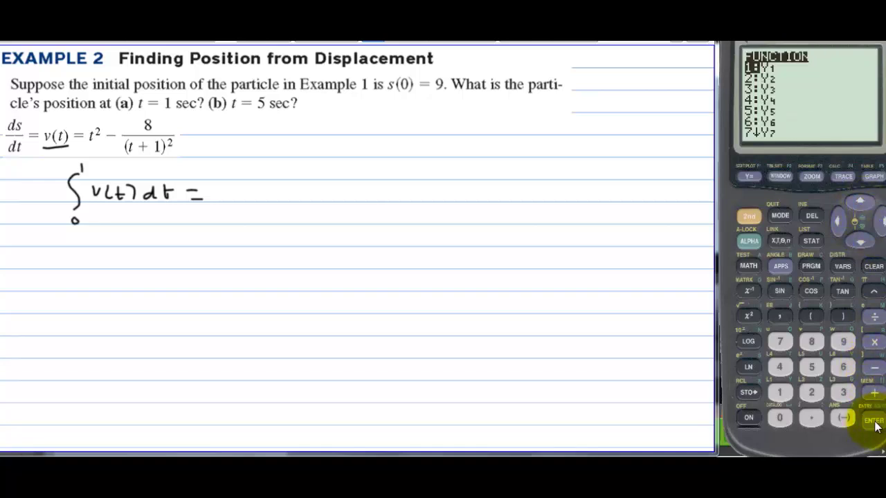
click(875, 423)
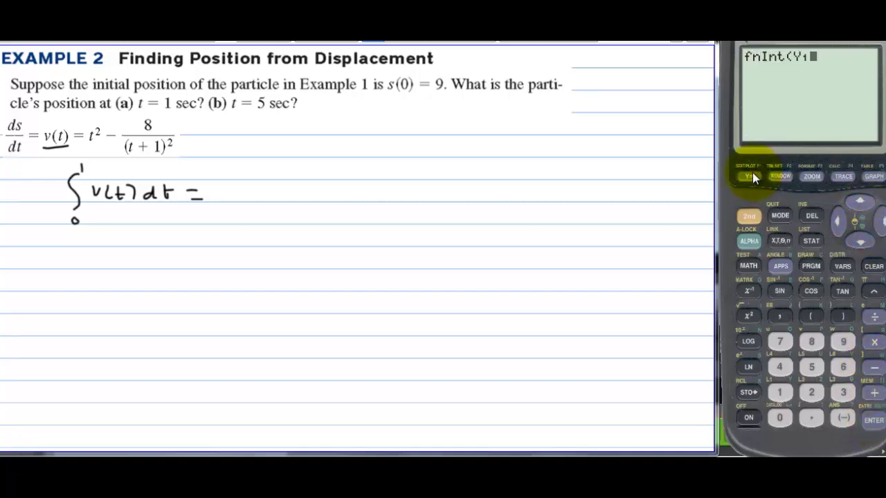
click(782, 315)
click(781, 315)
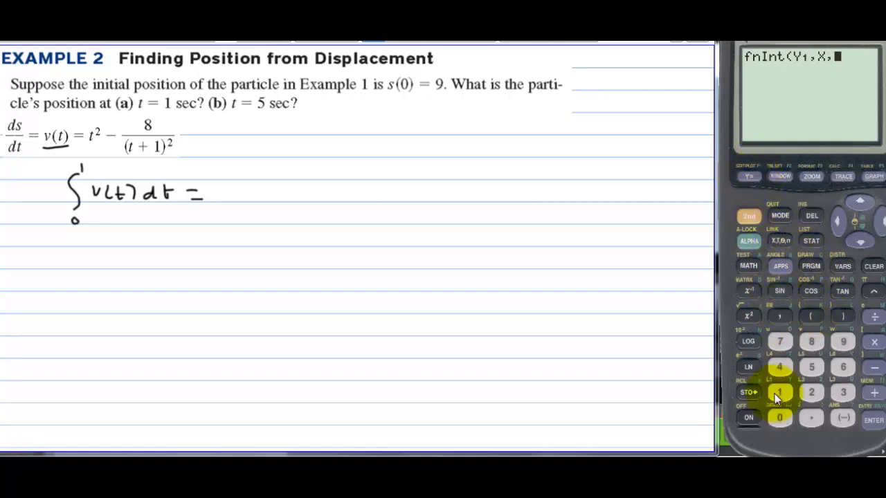
click(782, 418)
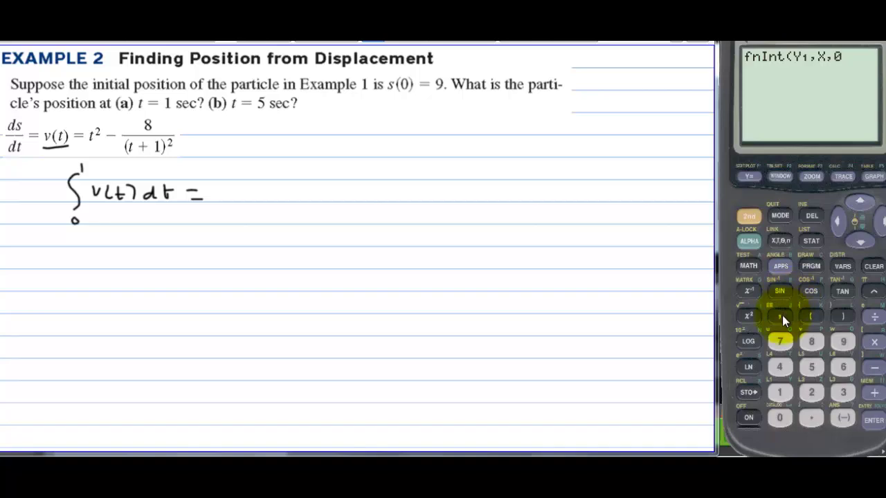
click(779, 396)
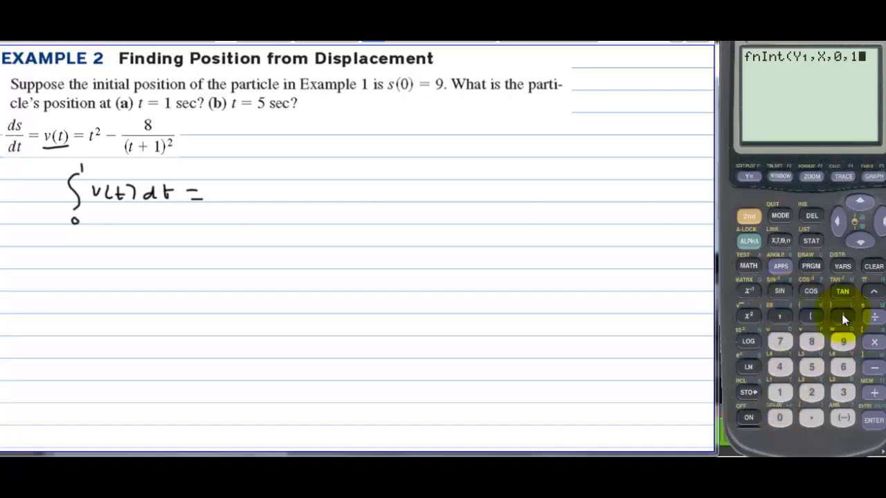
click(873, 421)
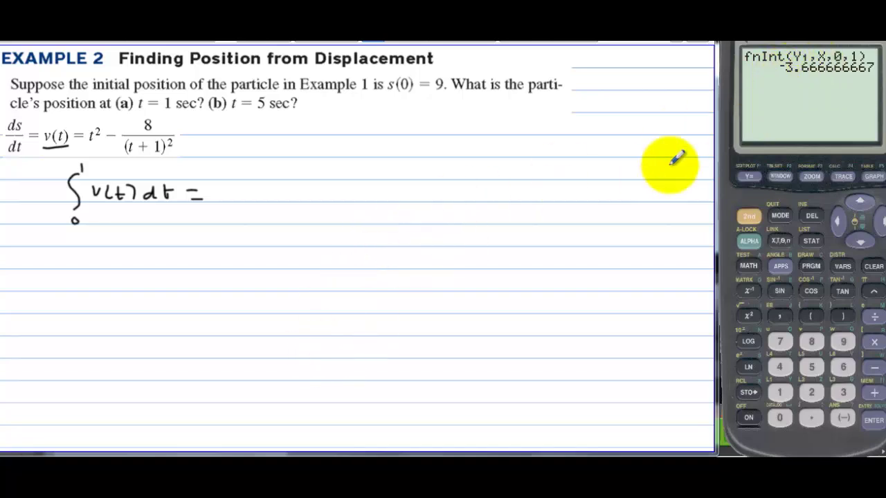
Check the graph of Y1, then return to the home screen.
click(874, 177)
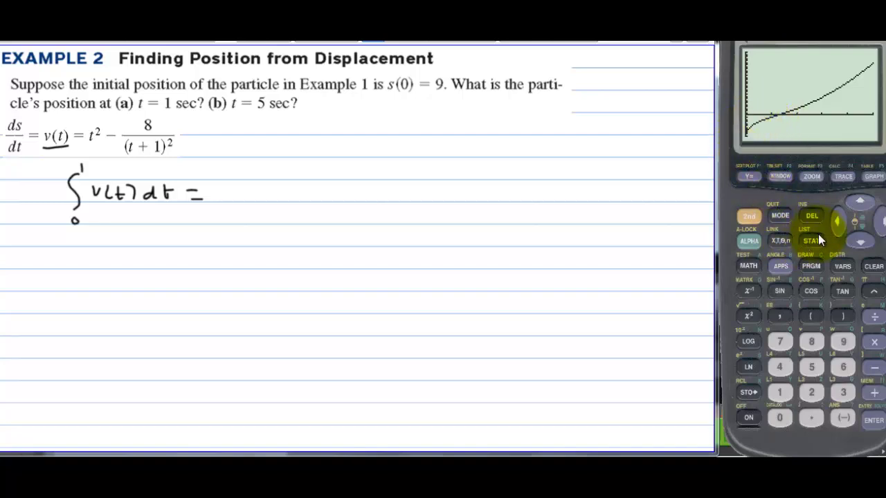
click(751, 218)
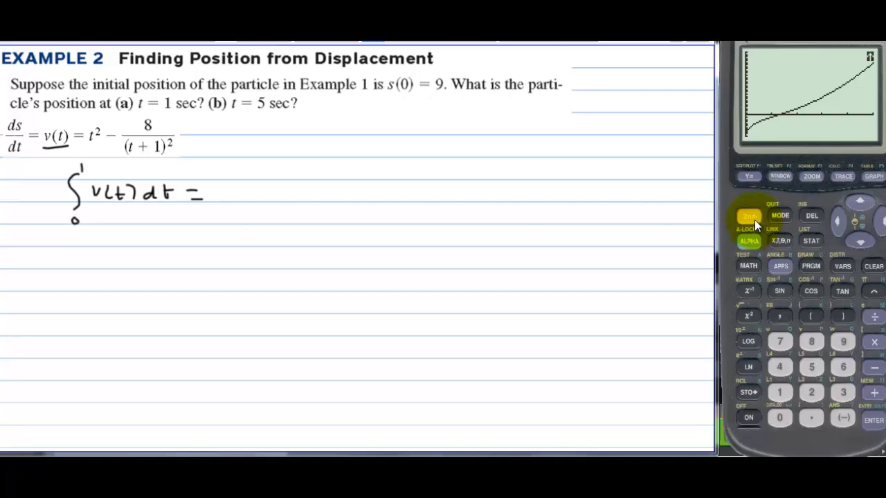
click(780, 216)
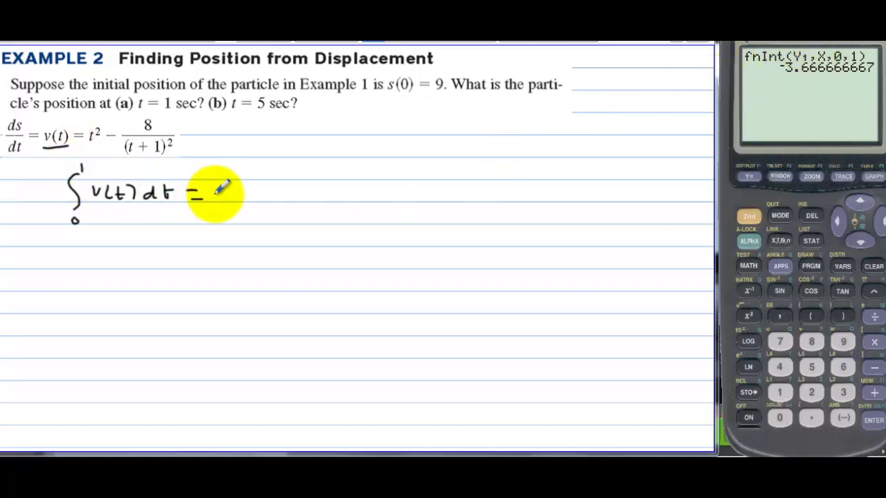
Write -3.667 + 9 after the equals sign and enter Ans+9 on the calculator.
mouse_move(220, 192)
mouse_down()
mouse_move(270, 187)
mouse_move(241, 184)
mouse_move(242, 197)
mouse_move(289, 198)
mouse_up()
click(252, 197)
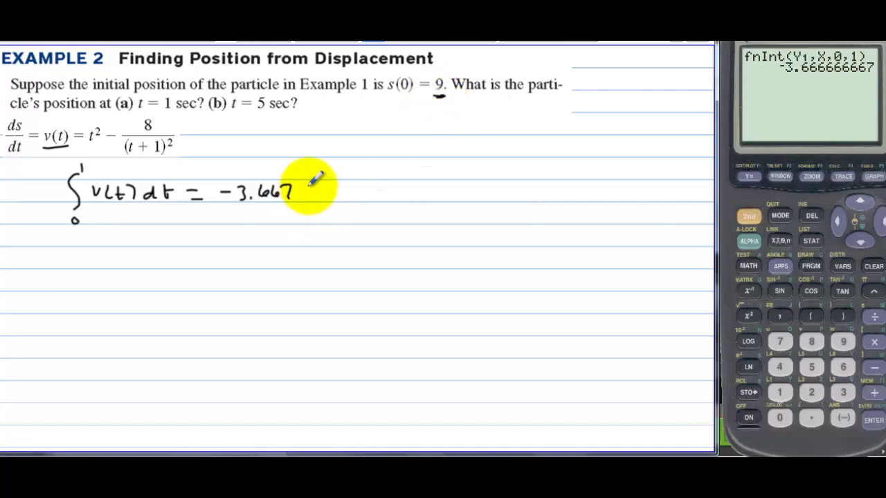
drag(302, 192, 315, 192)
mouse_move(309, 187)
mouse_down()
mouse_move(309, 199)
mouse_move(330, 200)
mouse_up()
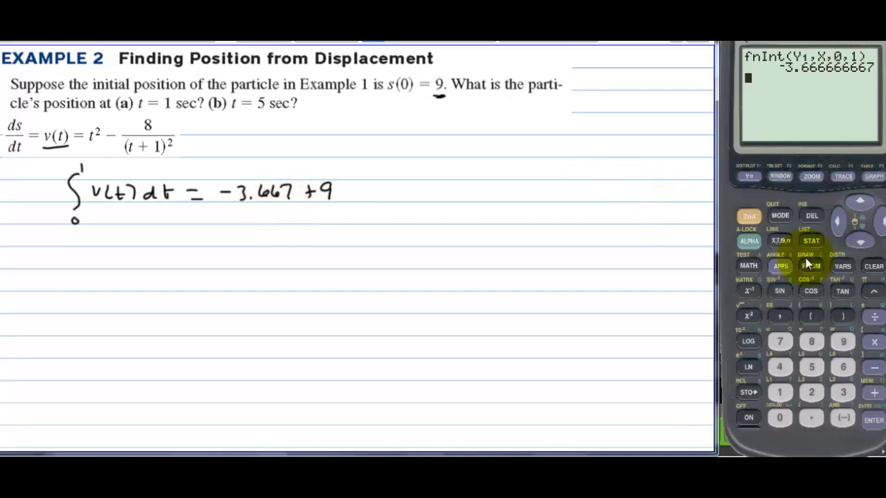
click(874, 392)
click(842, 342)
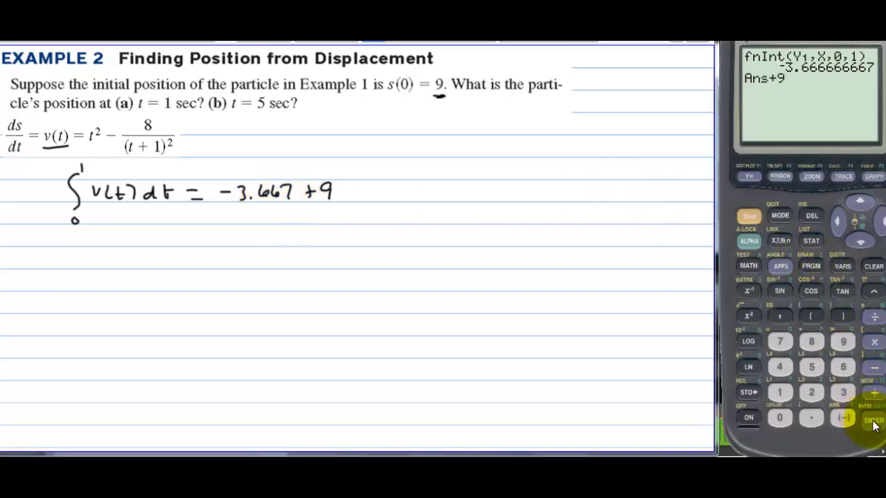